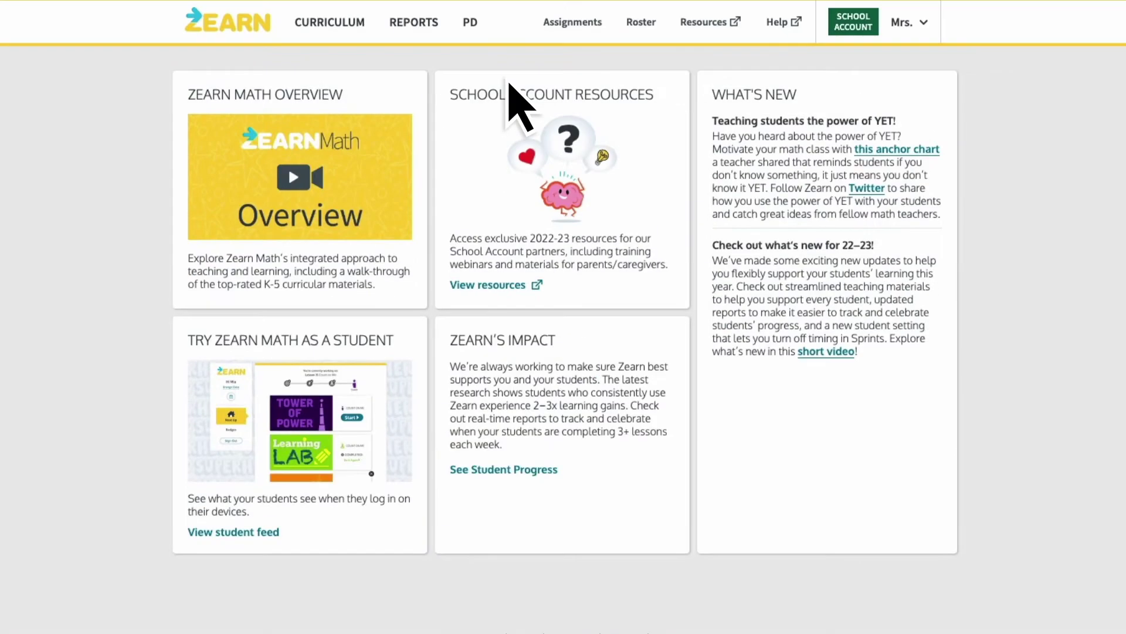
Step: Navigate from Reports to the Pace report for Mrs. Smith's Grade 3 class
left_click(436, 29)
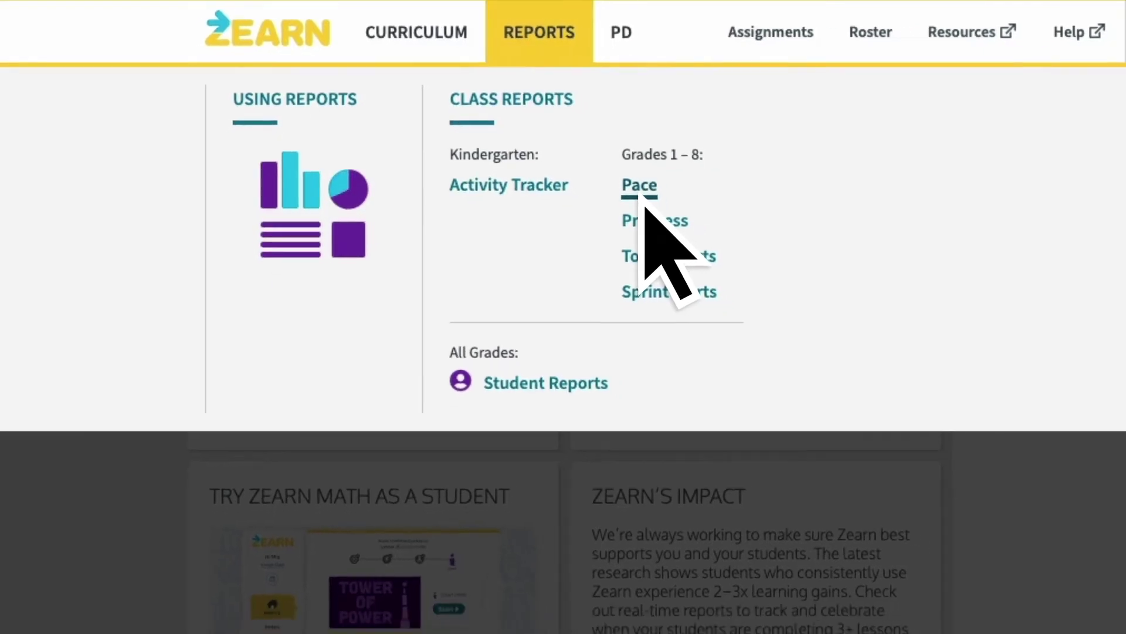
left_click(646, 202)
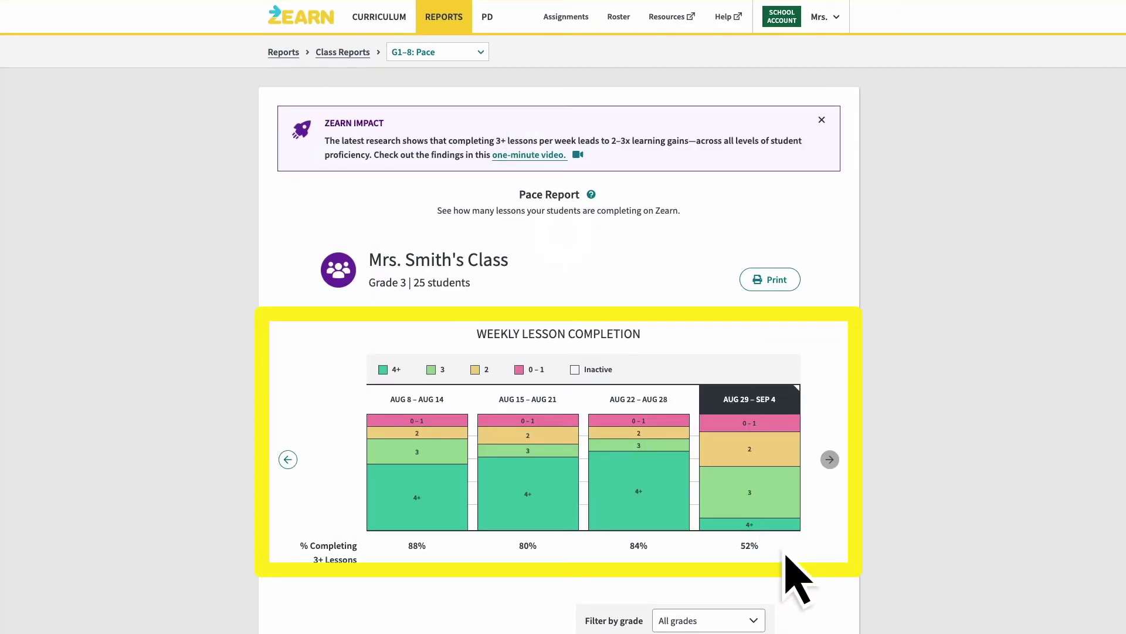
scroll(796, 529, "down", 2)
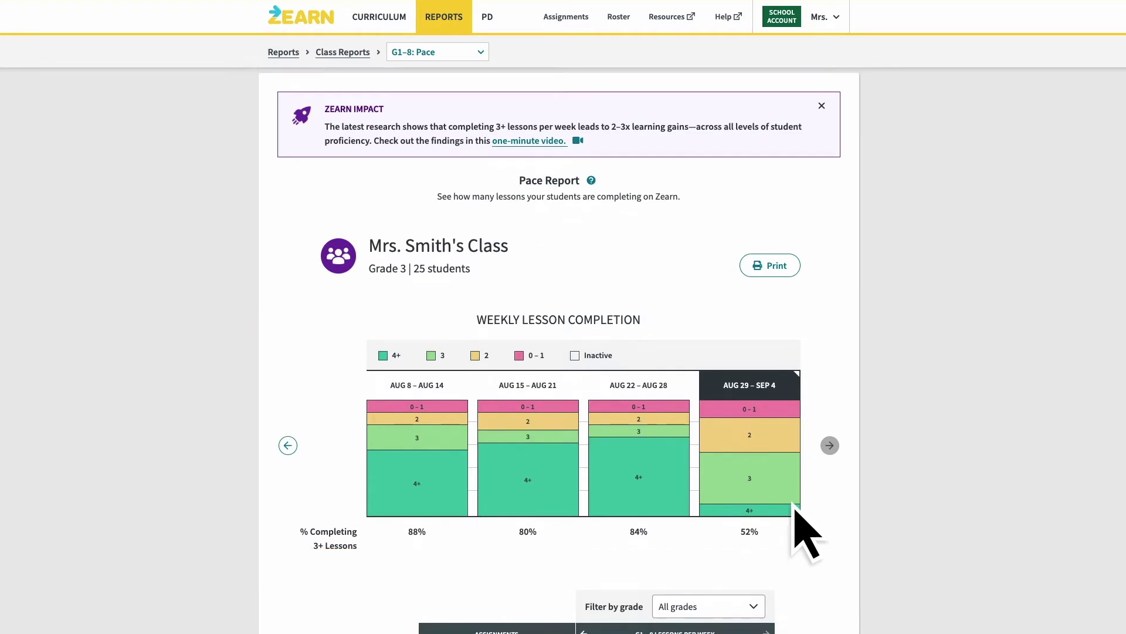
scroll(867, 185, "down", 2)
scroll(865, 176, "down", 2)
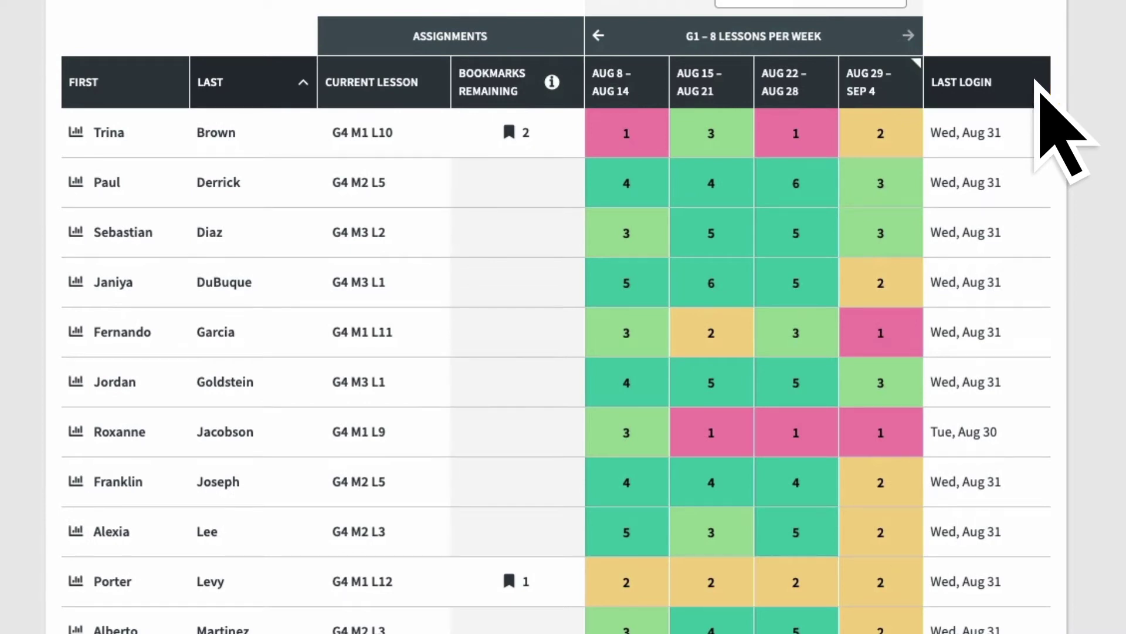
Step: Sort the Pace report table by the Last Login column
left_click(1040, 86)
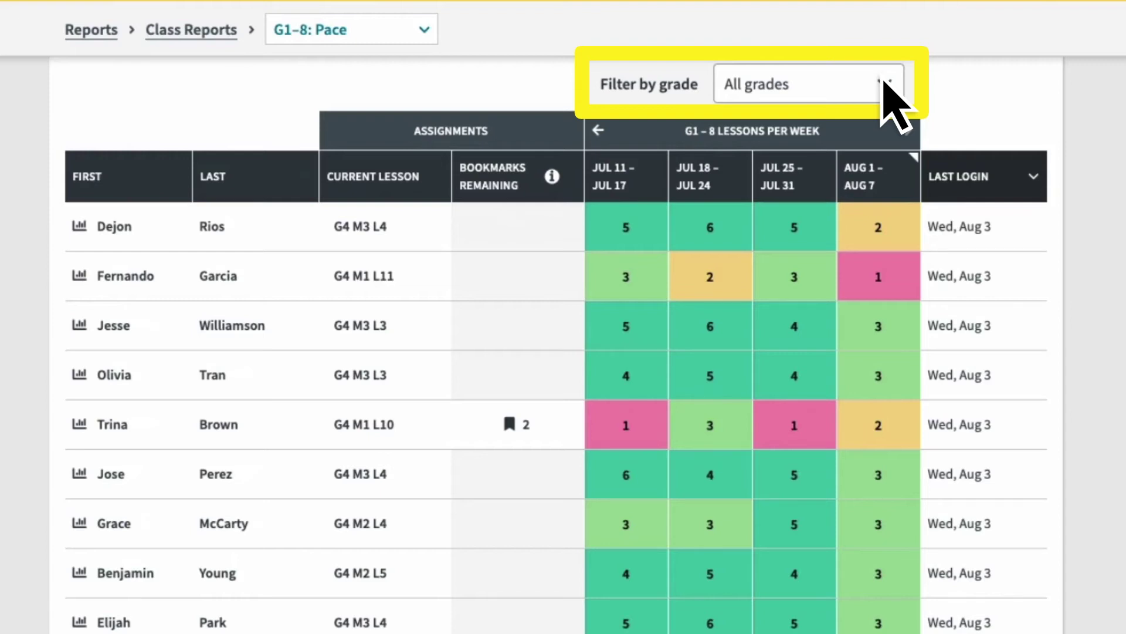
Step: Filter the Pace report by grade to show only Grade 4 students
left_click(885, 85)
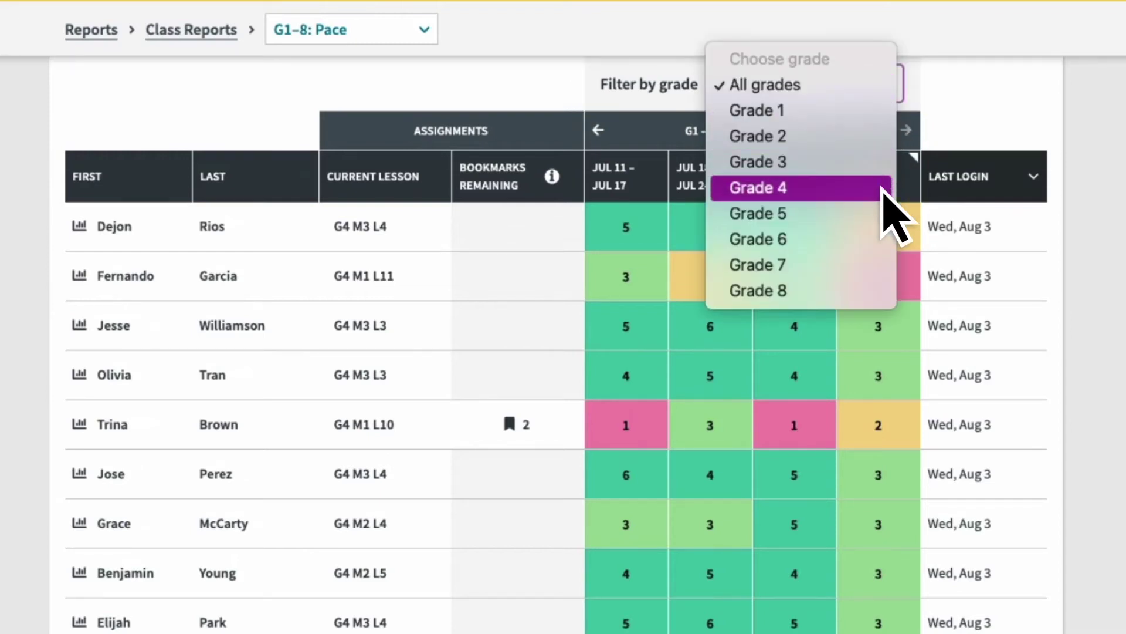
left_click(885, 214)
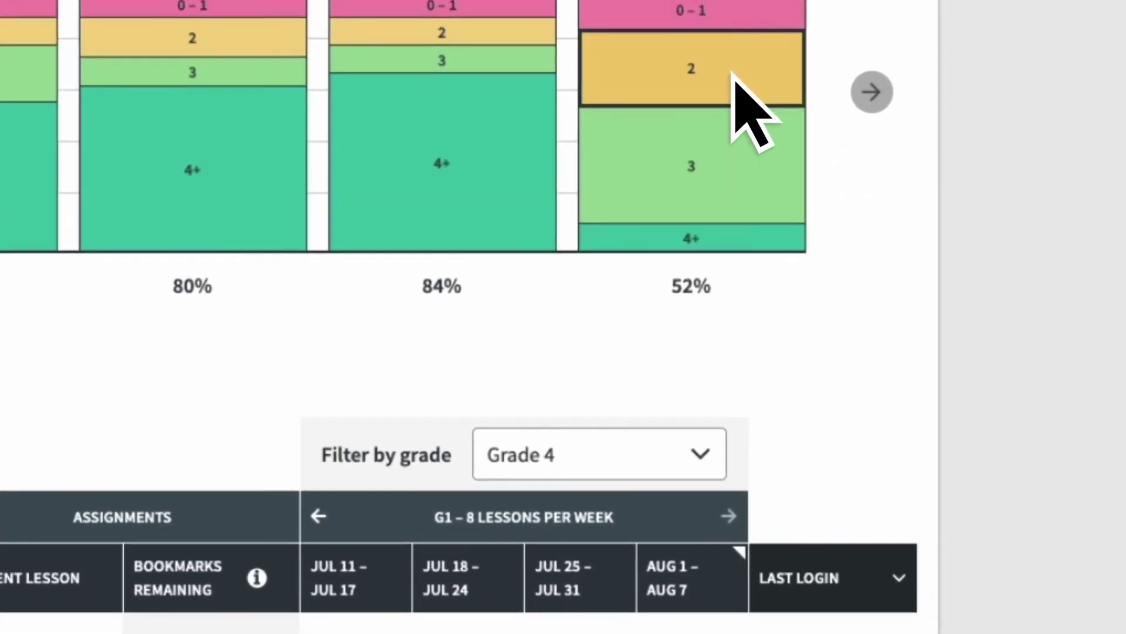
left_click(734, 72)
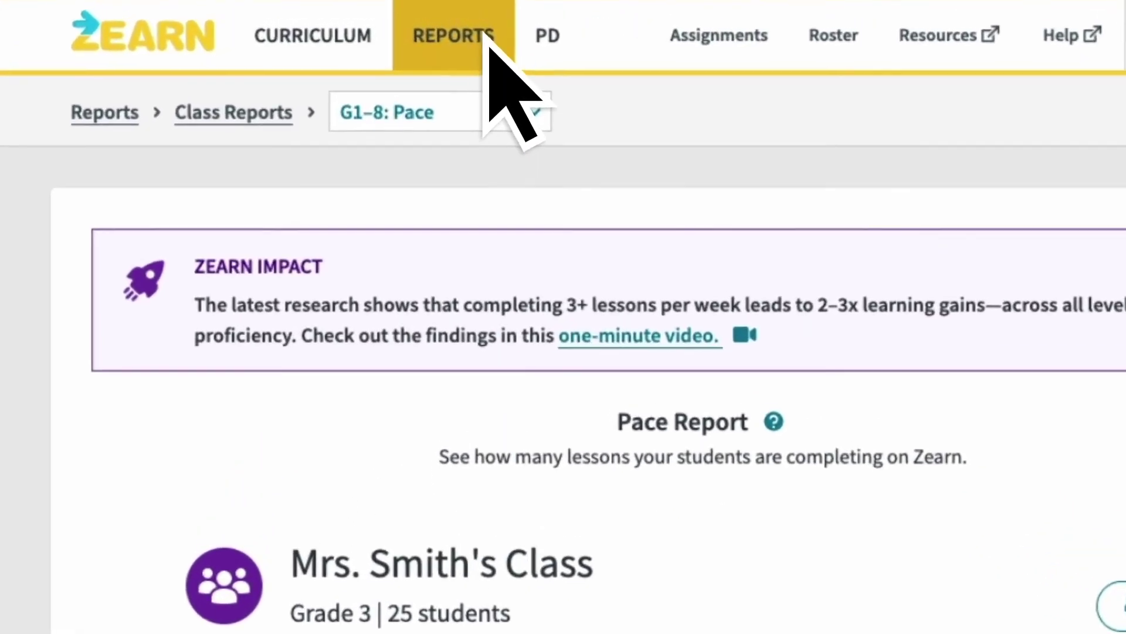
Step: Go to the Tower Alerts report and hide completed towers, narrowing alerts from 39 to 3
left_click(447, 23)
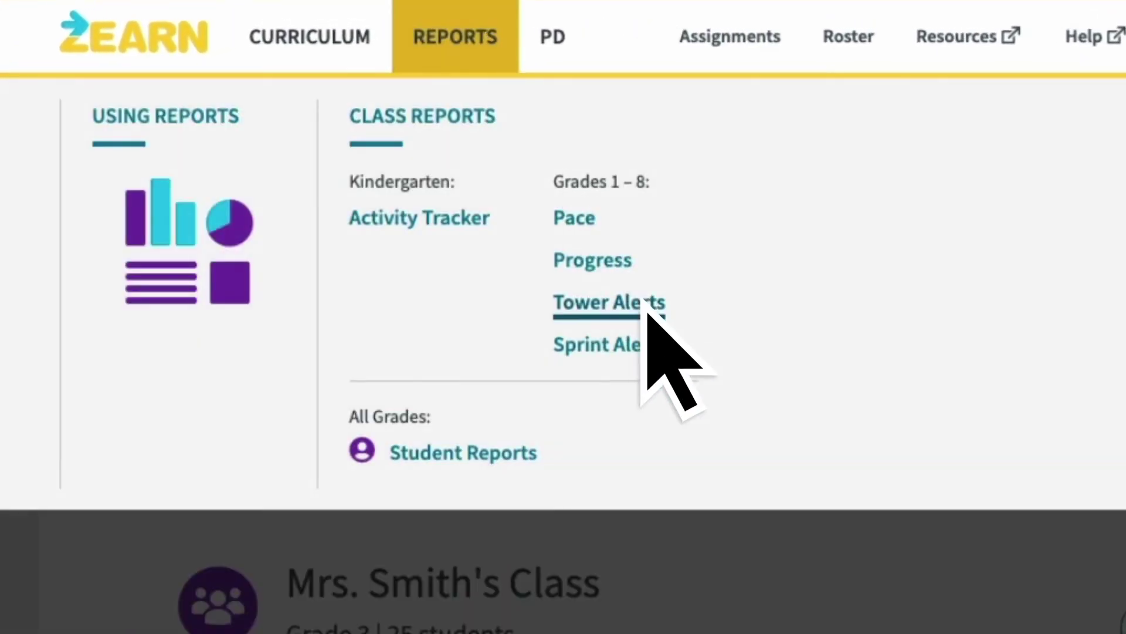
left_click(652, 319)
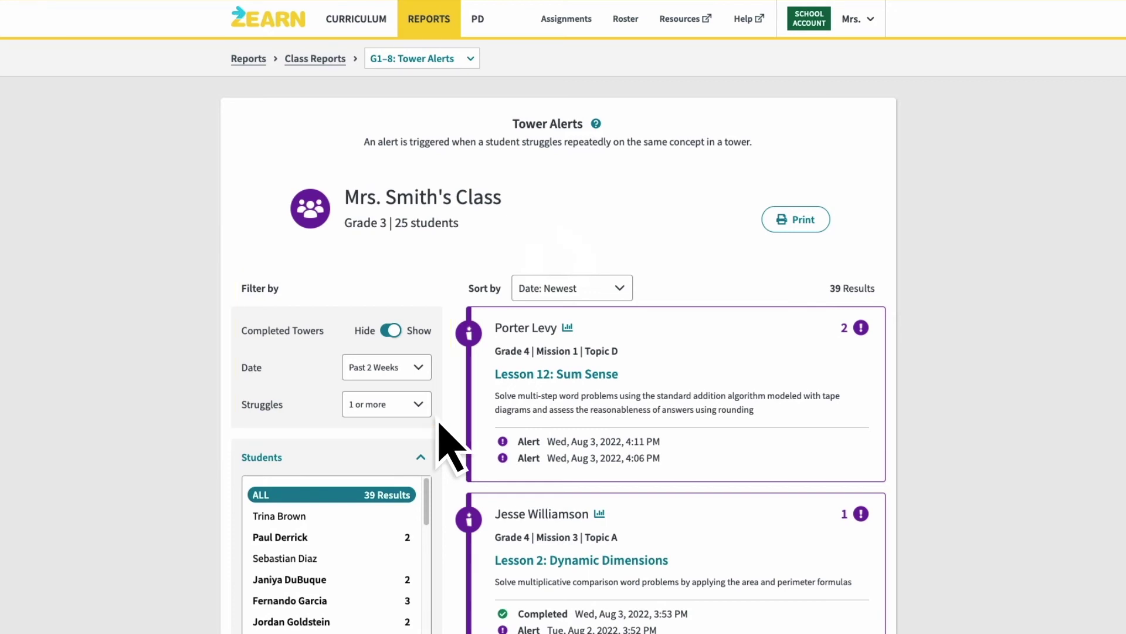
left_click(391, 331)
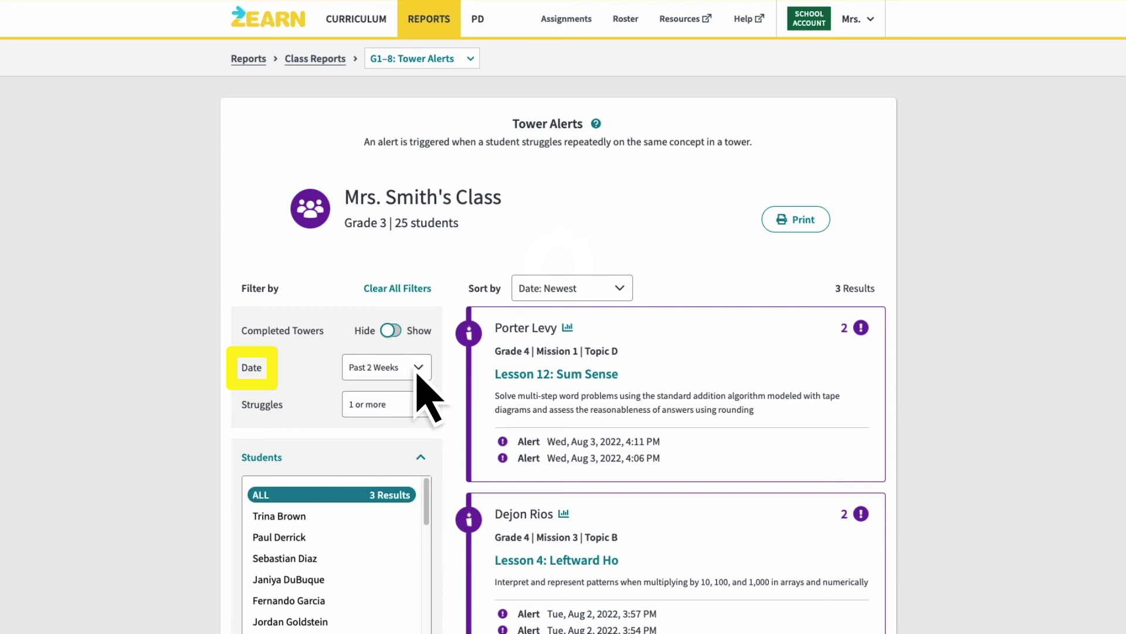
Step: Limit Tower Alerts to the Past Week with 2 or more struggles, then go to the class roster
left_click(419, 370)
key("Up")
key("Return")
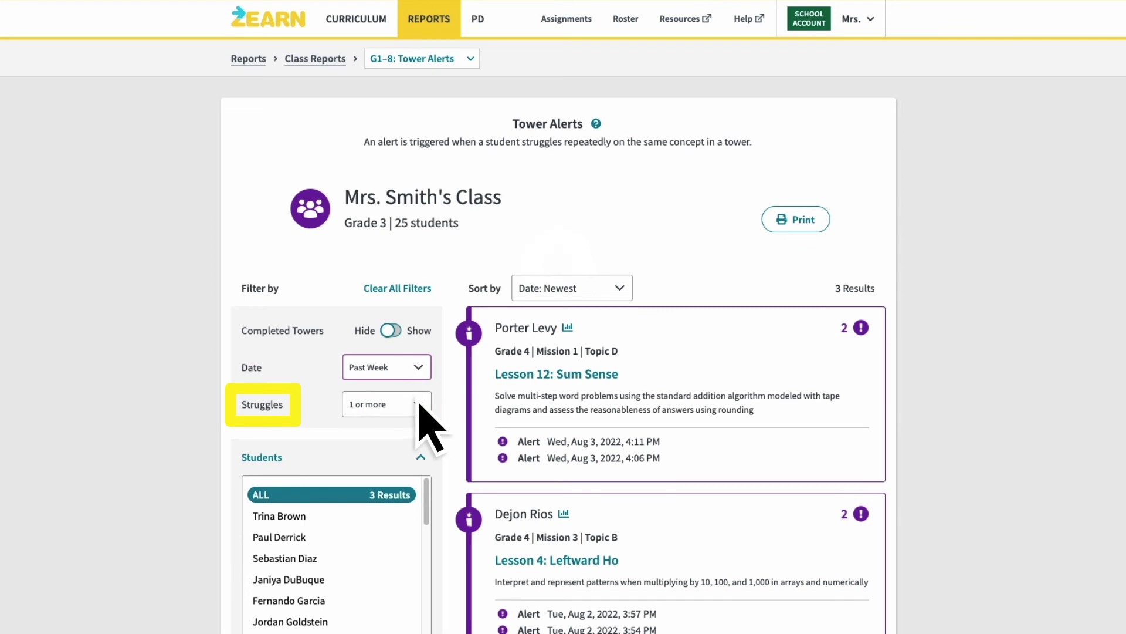
left_click(419, 408)
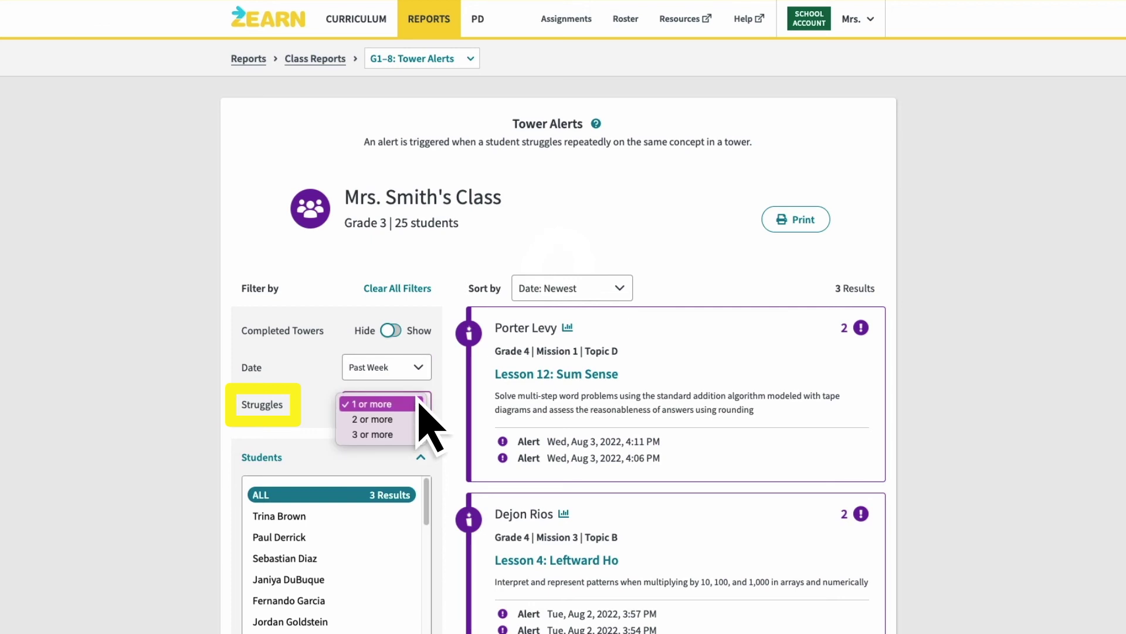
key("Down")
key("Return")
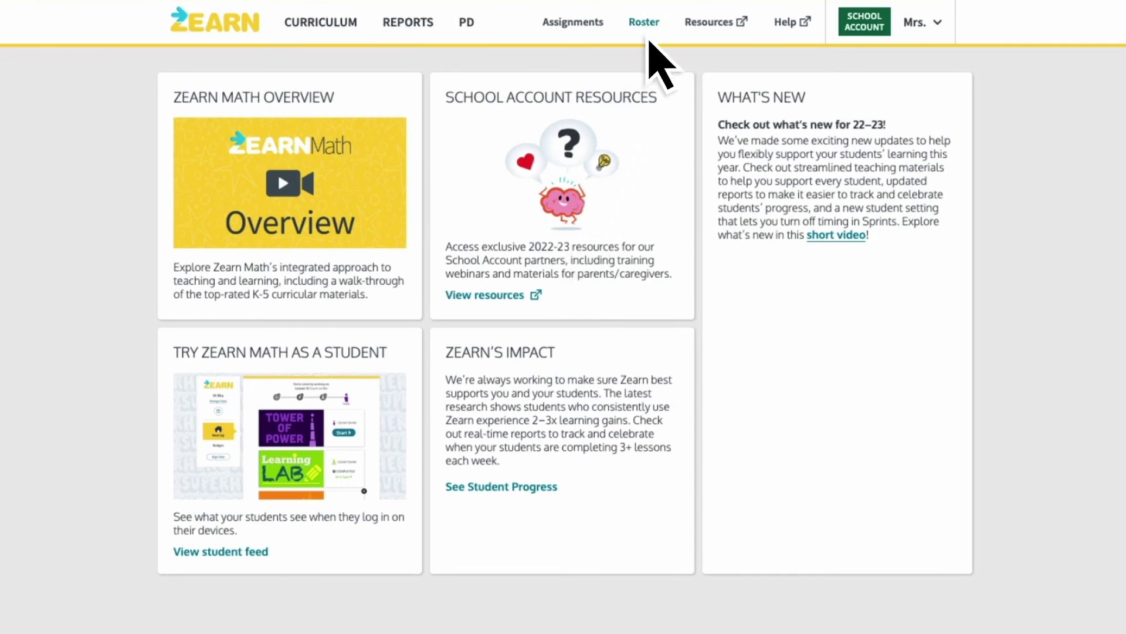
left_click(645, 22)
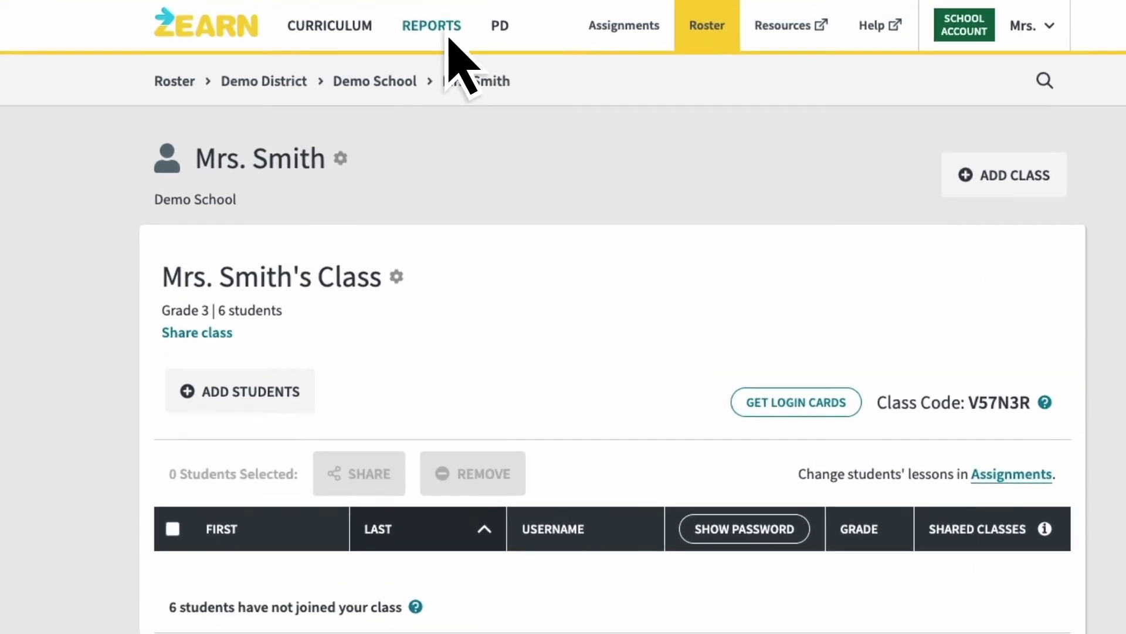
Step: Switch from the roster to the student feed as Alison sees it
left_click(448, 40)
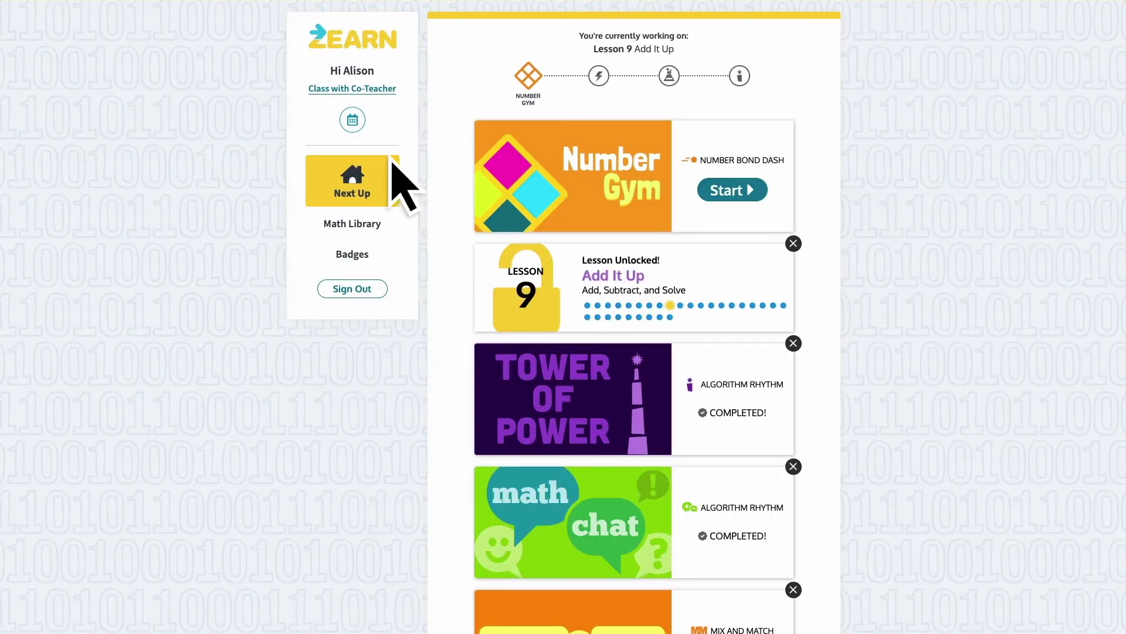
Step: Show the student's weekly lesson calendar and go back to the August 1–7 week
left_click(359, 126)
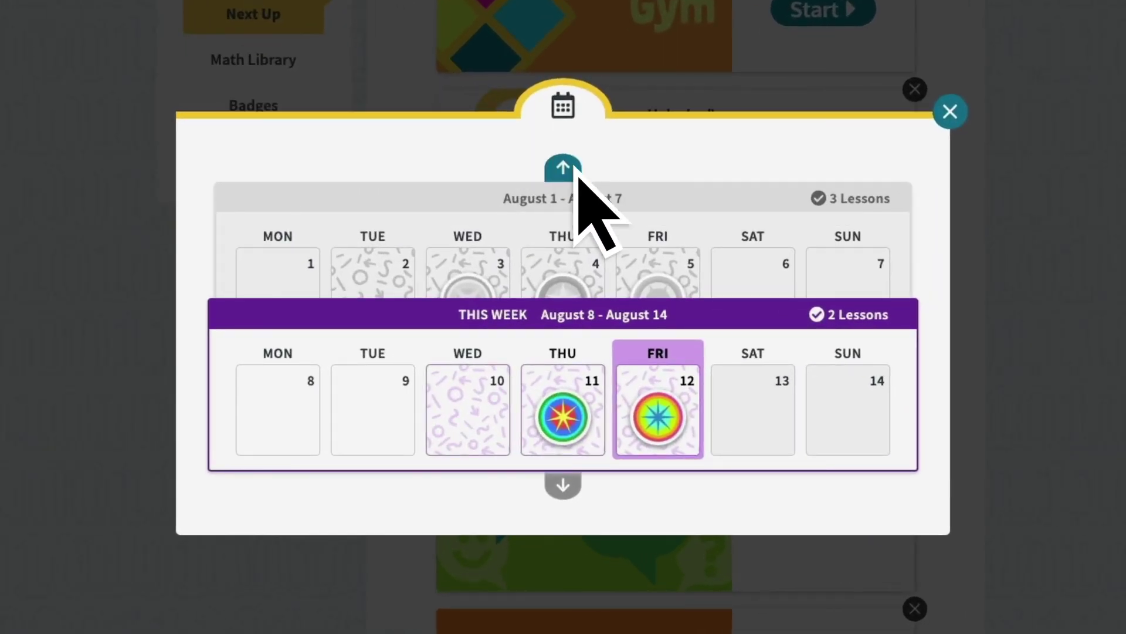
left_click(579, 172)
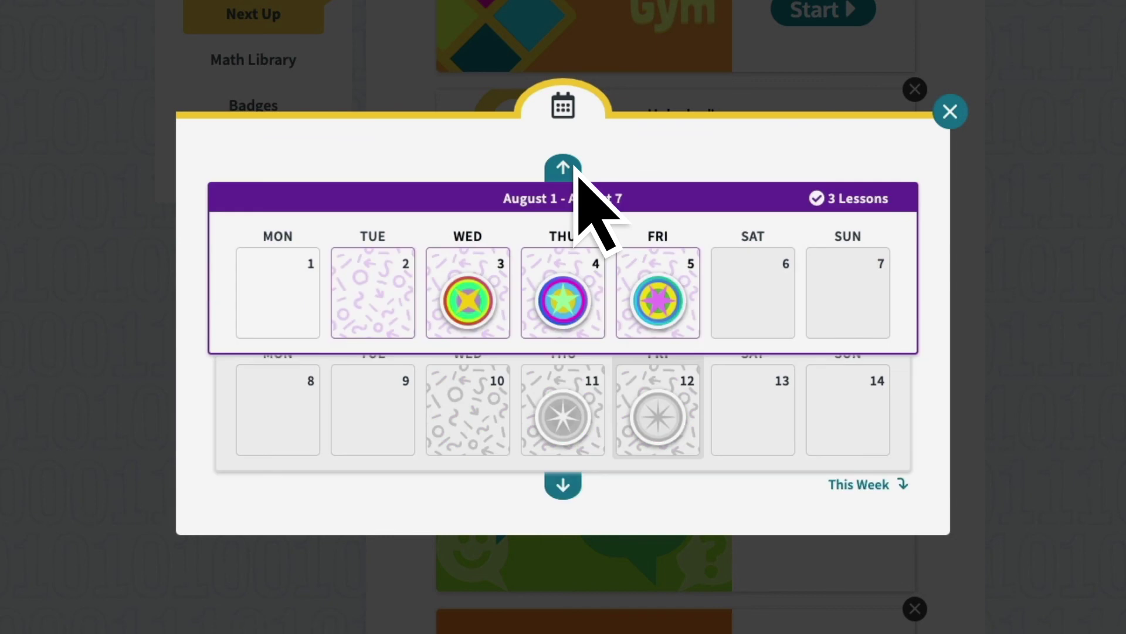